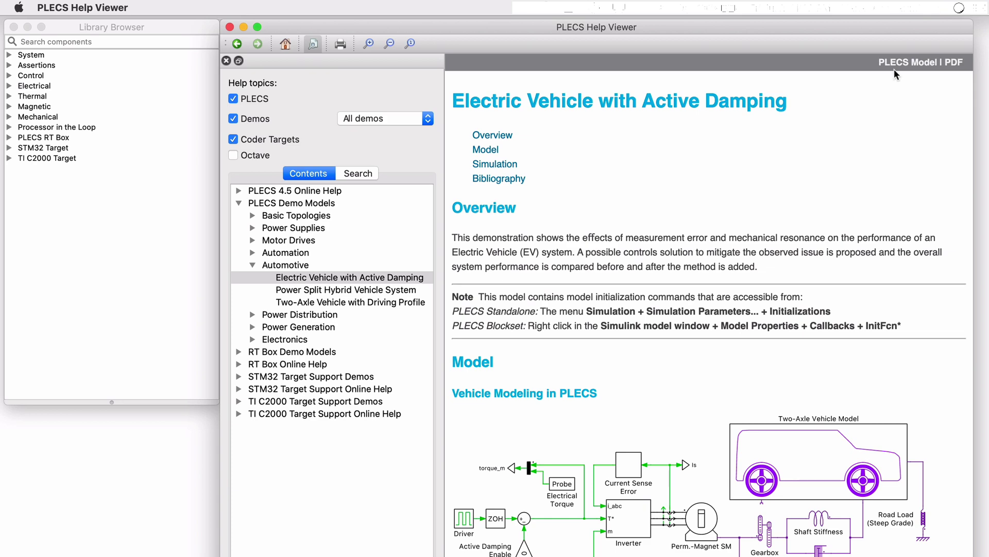
Step: Open the Electric Vehicle with Active Damping demo model from its help page's PLECS Model link
click(895, 63)
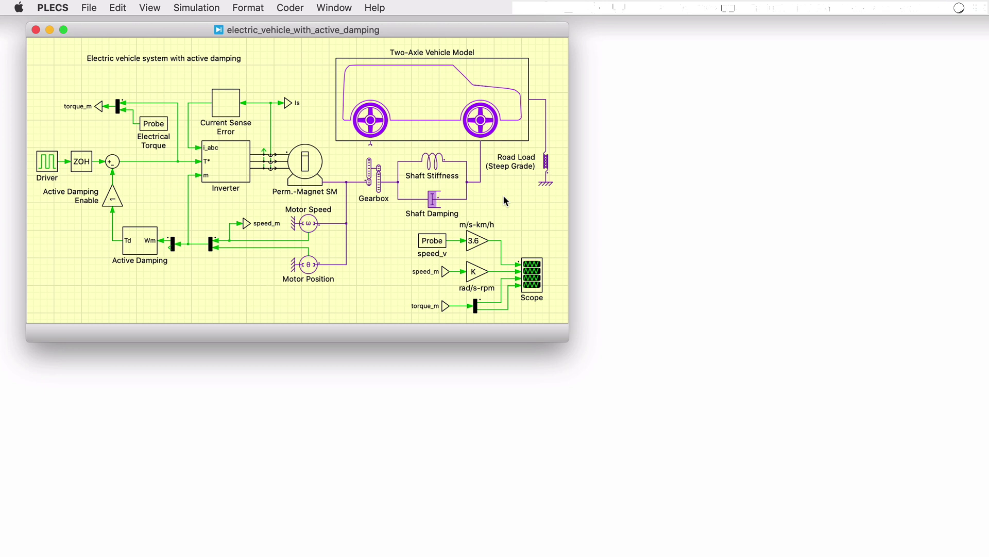
click(503, 138)
right_click(504, 136)
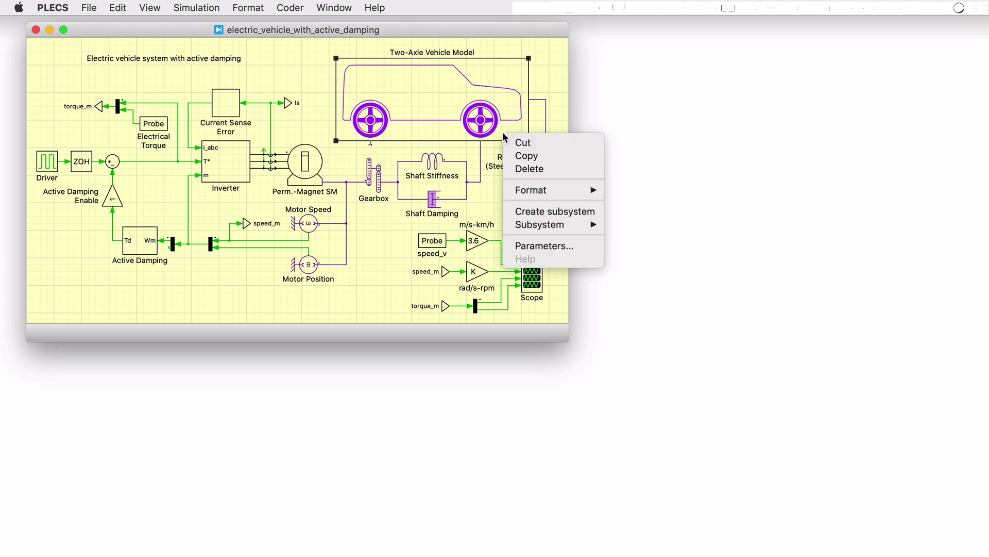
mouse_move(547, 224)
click(641, 239)
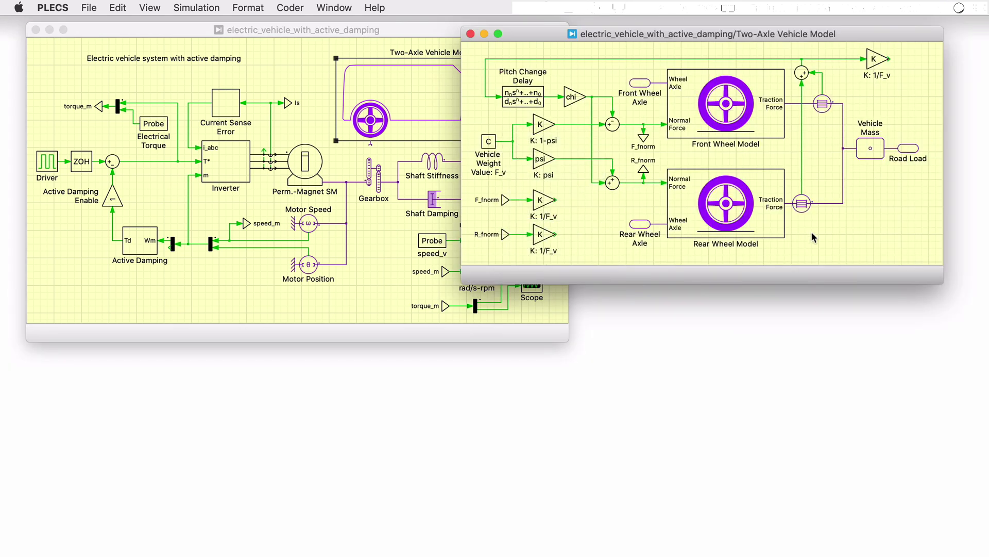
click(797, 104)
click(790, 205)
click(875, 148)
Step: Close the Two-Axle Vehicle Model view and highlight the PMSM, Gearbox, their link, and shaft damping/stiffness blocks
click(471, 34)
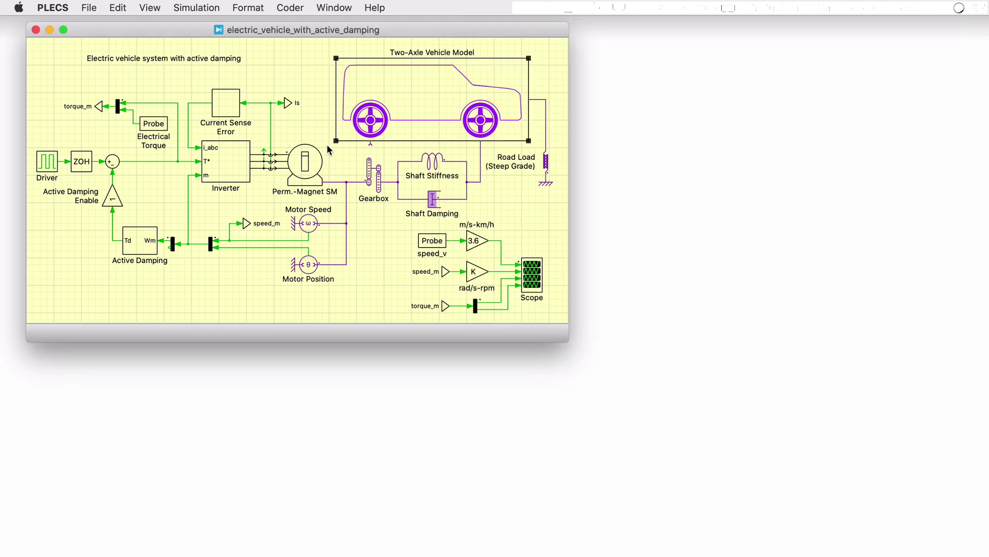
click(306, 171)
shift+click(370, 174)
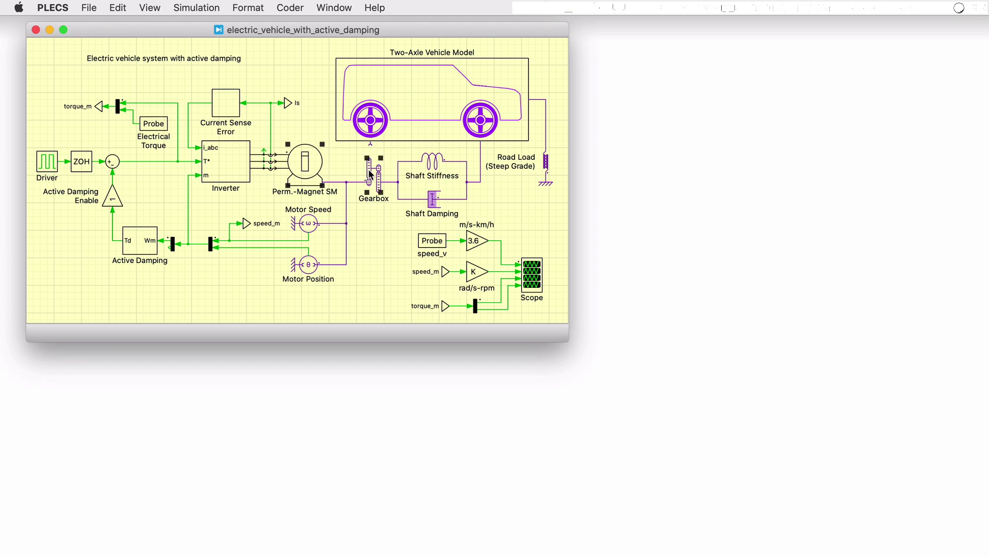
shift+click(336, 181)
click(432, 199)
shift+click(432, 161)
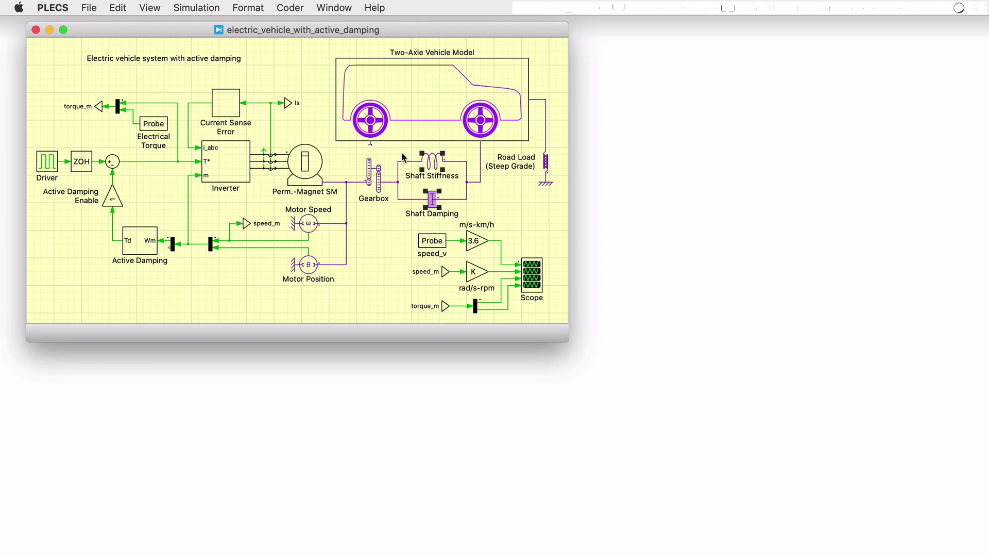
Step: Open the Inverter subsystem and point out the DC-link summation and 2-Level IGBT Converter
double_click(233, 155)
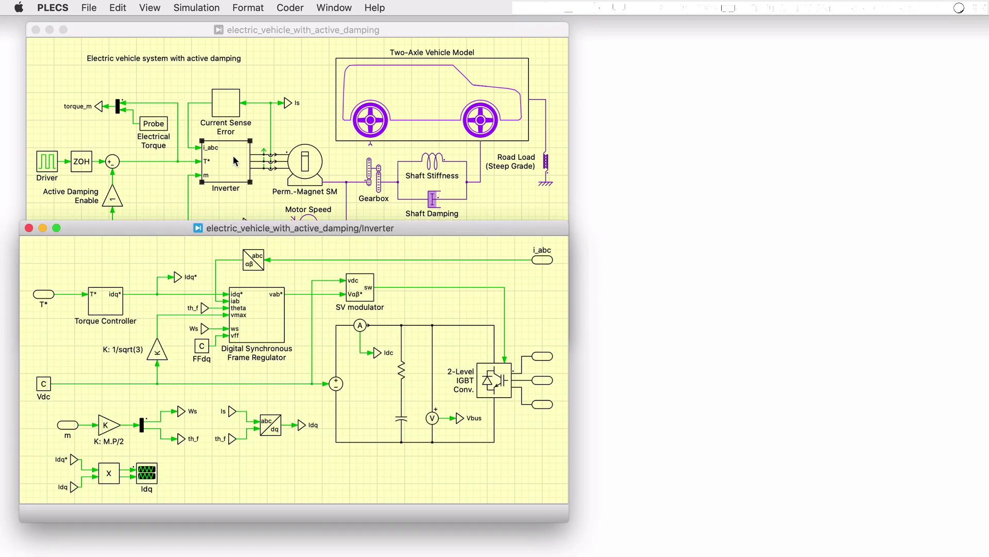
click(334, 384)
click(497, 394)
Step: Point out the Torque Controller, its T* and idq* wires, the current regulator and SV modulator
click(106, 325)
click(68, 294)
click(133, 294)
click(263, 317)
click(365, 290)
Step: Set the Active Damping Enable gain from 1 to 0, then open the Scope and run the simulation
click(29, 228)
double_click(109, 197)
click(199, 157)
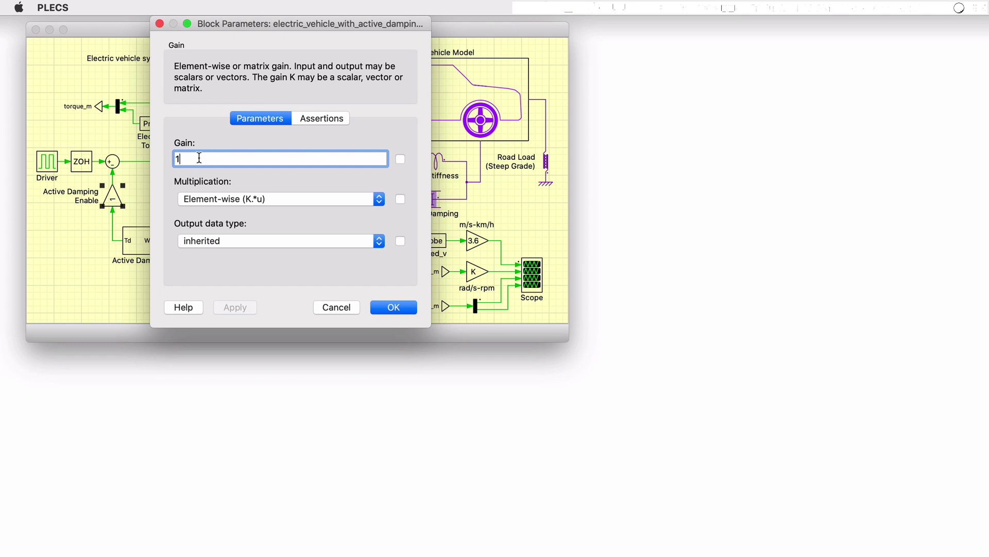
key(BackSpace)
text(0)
click(233, 307)
click(386, 307)
double_click(532, 273)
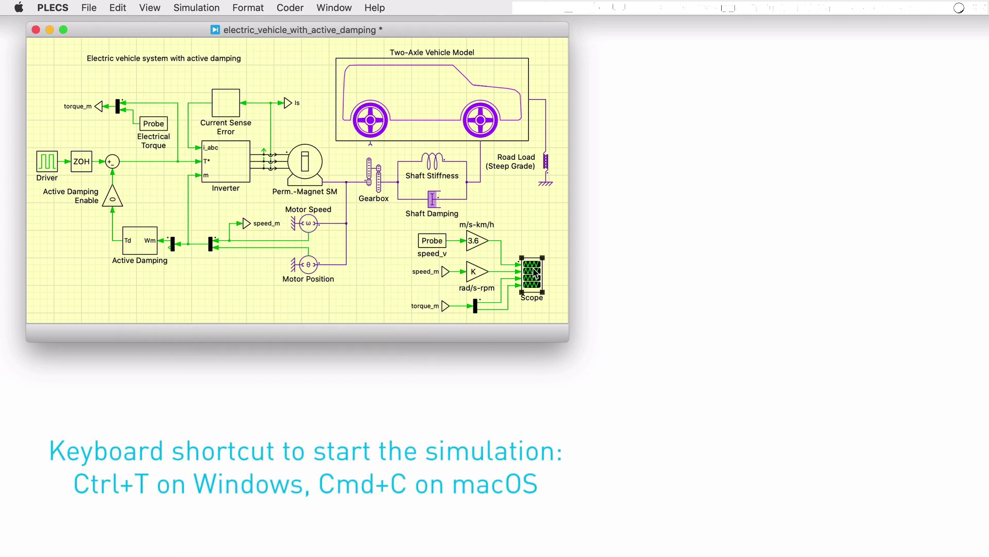
key(super+c)
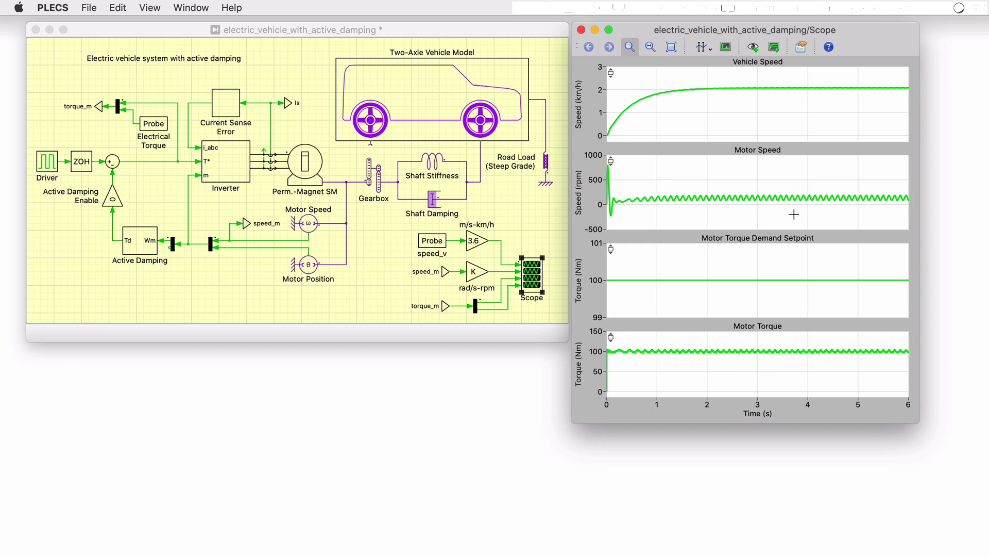
Step: Select the Current Sense Error block and zoom the Scope plots into about 4.6–5.4 s
click(237, 109)
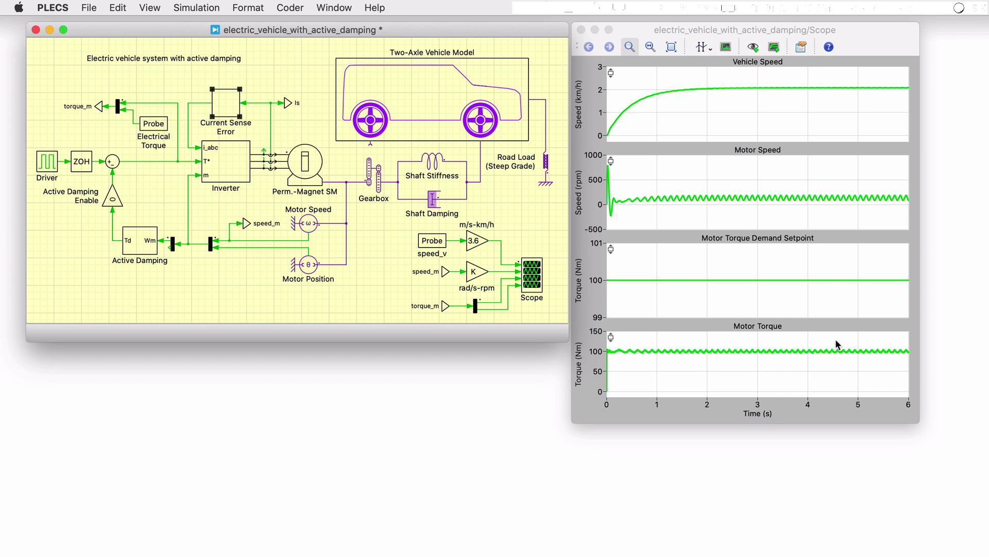
drag(835, 340, 890, 345)
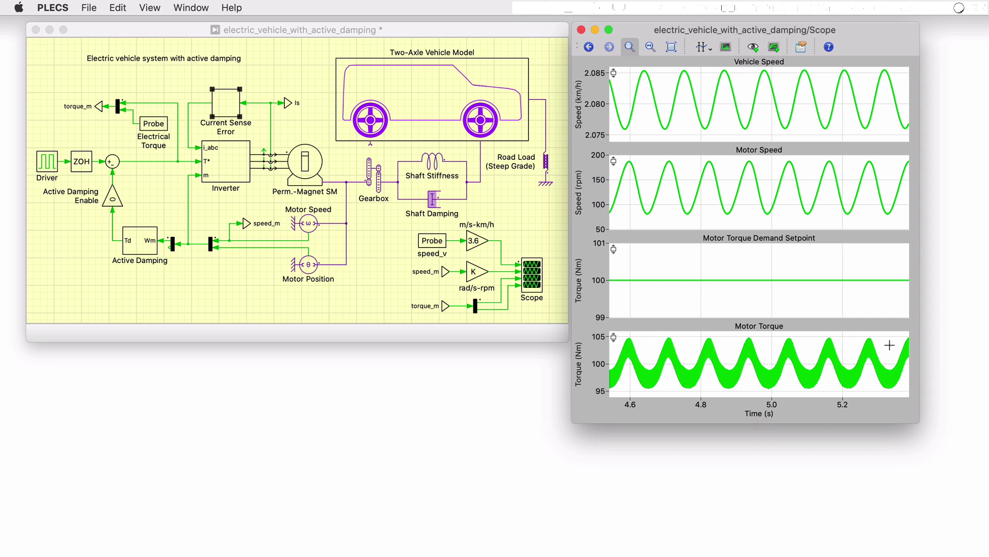
right_click(227, 105)
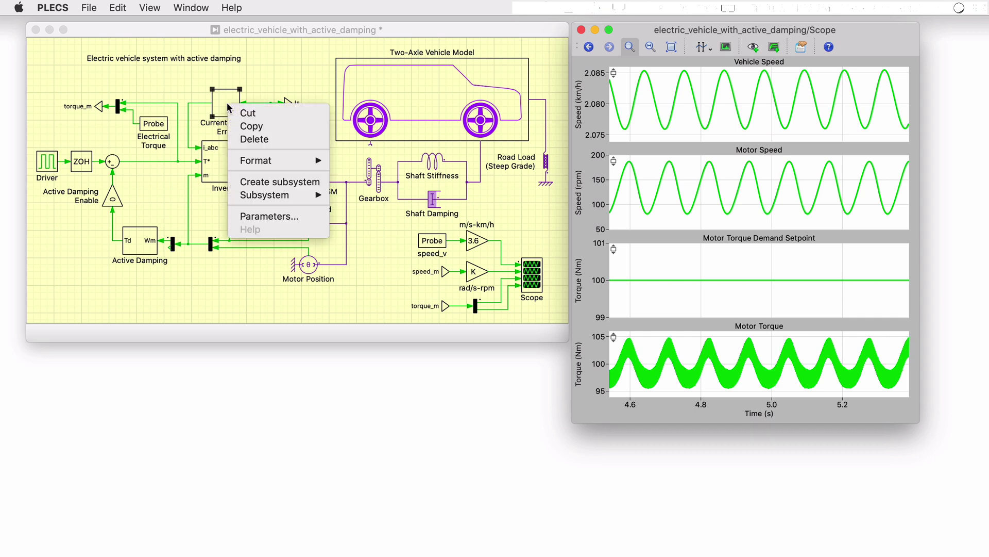
mouse_move(263, 194)
click(347, 210)
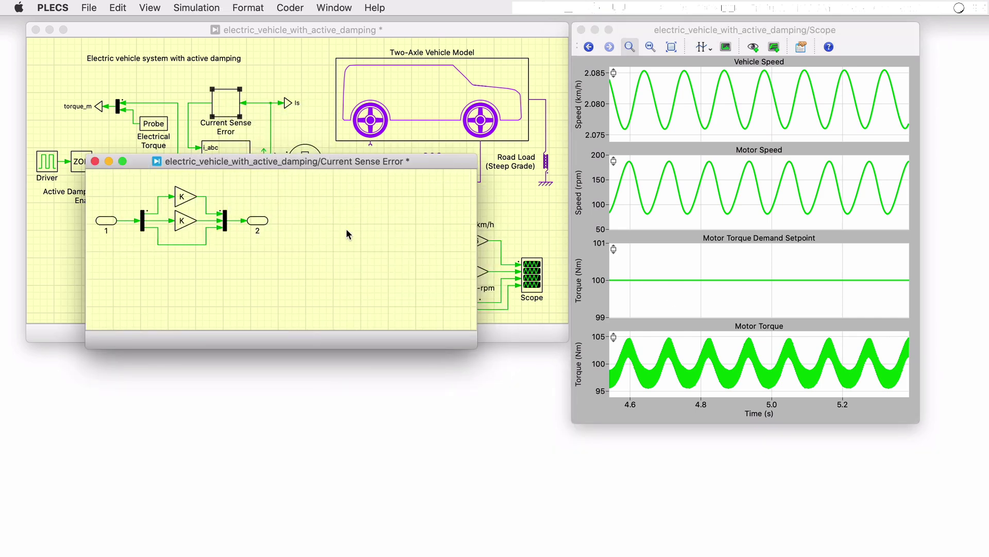
click(183, 201)
click(186, 223)
click(95, 162)
click(299, 165)
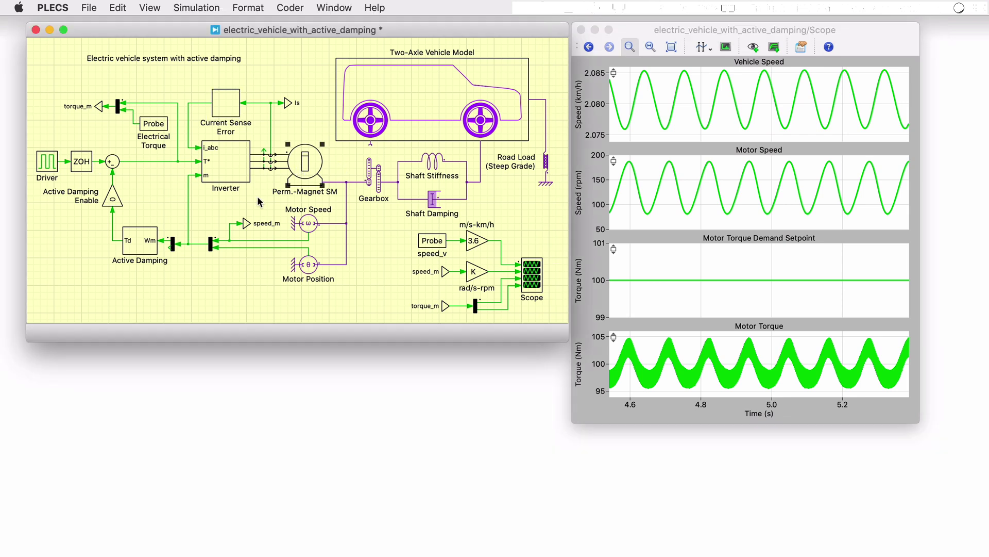
click(140, 254)
double_click(144, 248)
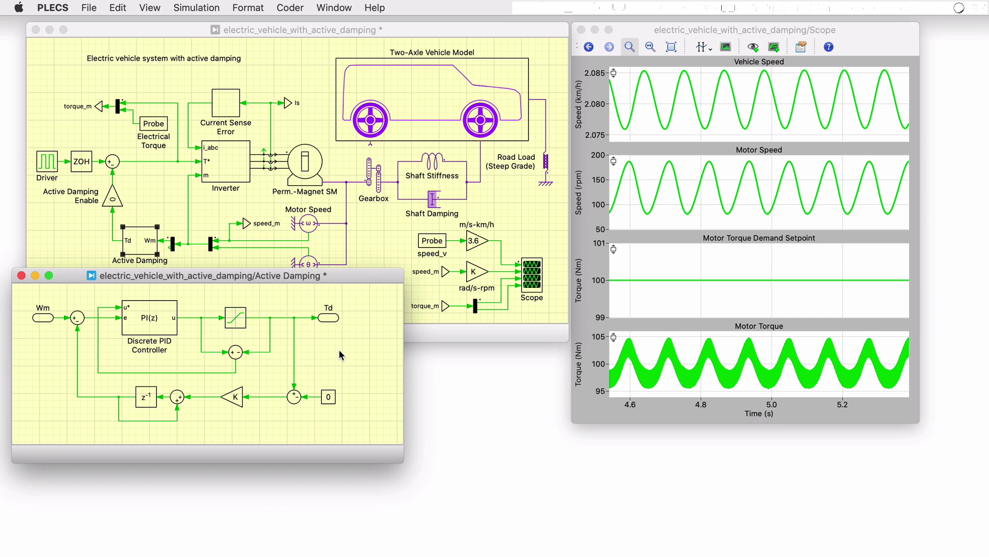
click(327, 318)
click(41, 319)
click(338, 319)
click(21, 275)
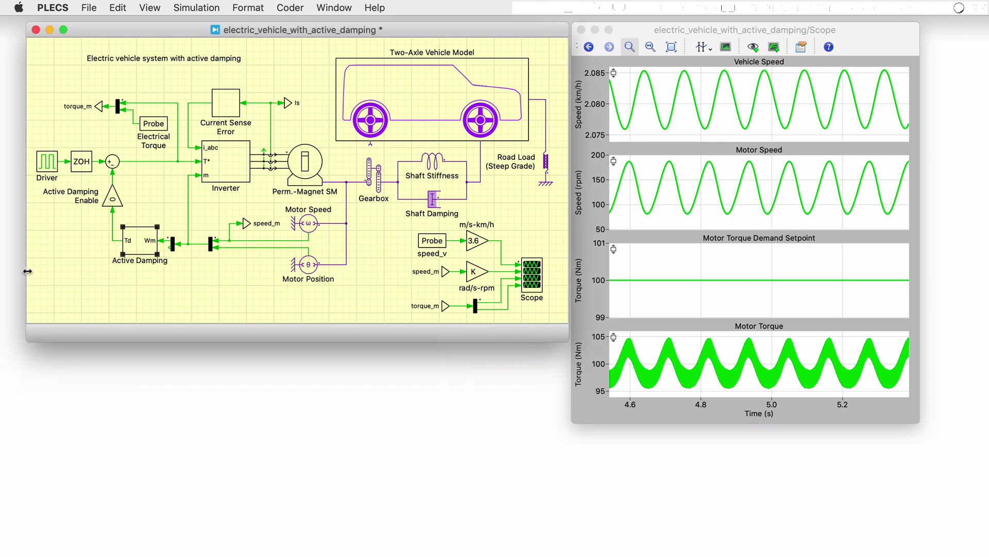
Step: Set the Active Damping Enable gain back to 1
double_click(109, 202)
text(1)
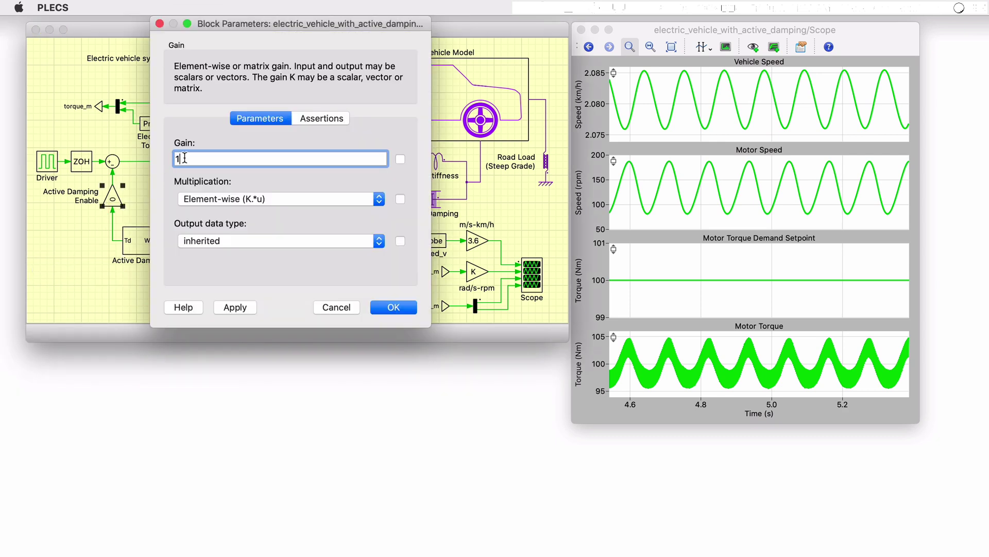
click(246, 308)
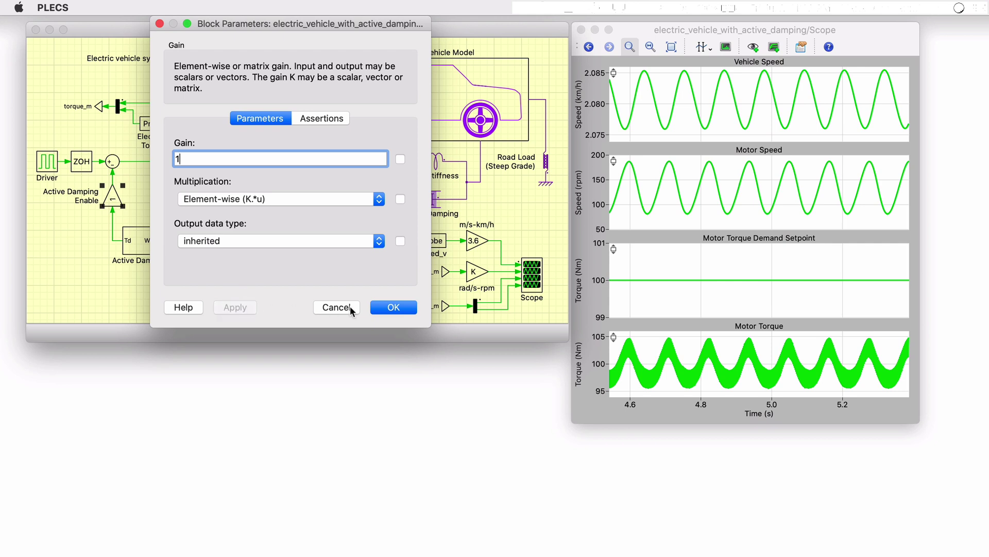
click(389, 308)
Step: Save the undamped results as Trace 1, rerun the simulation, widen the Scope and zoom into 4.6–5.6 s
click(774, 47)
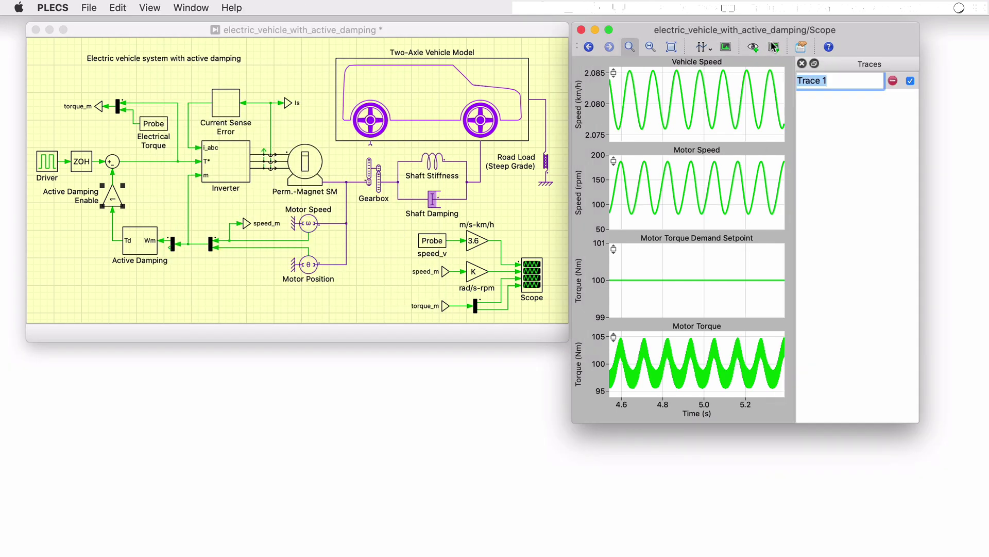
key(super+t)
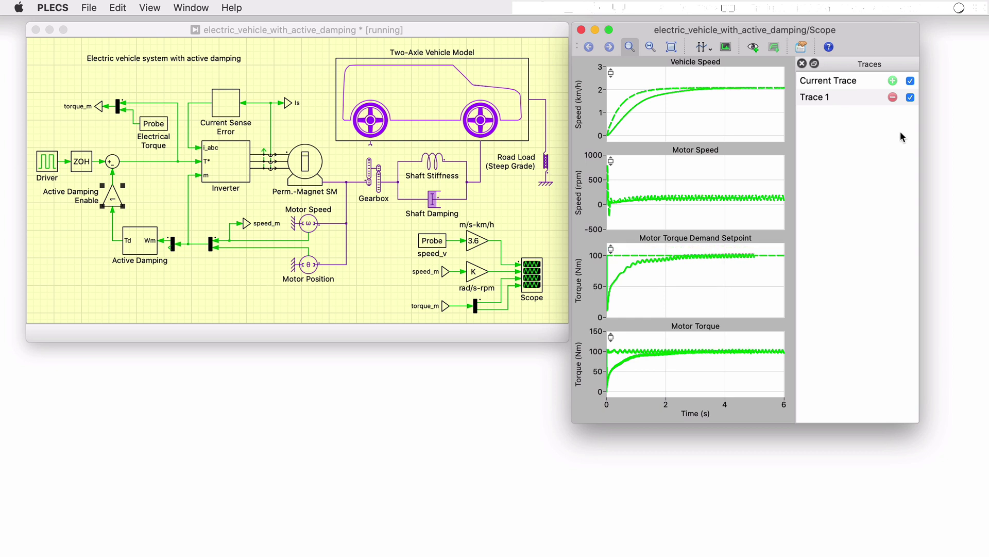
drag(919, 127, 972, 127)
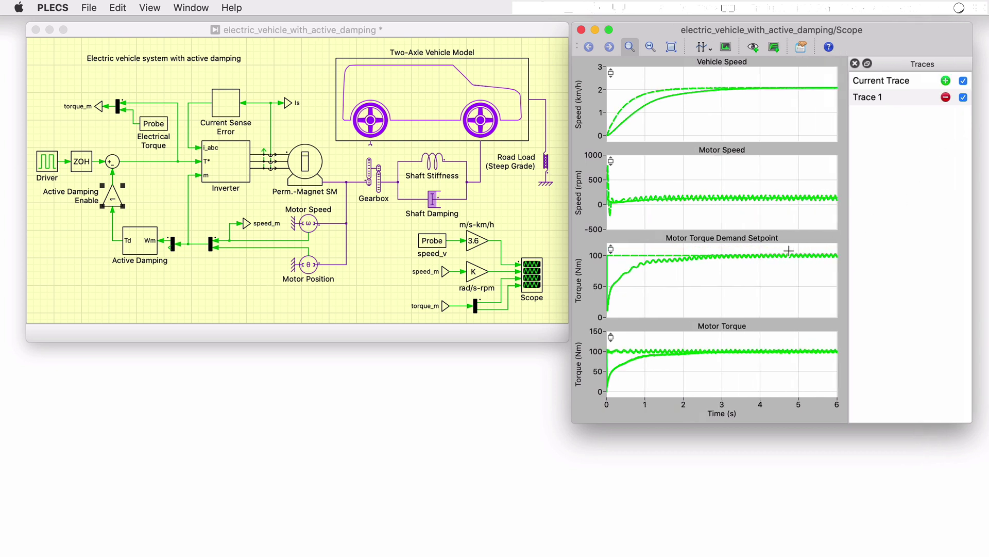
drag(781, 251, 822, 246)
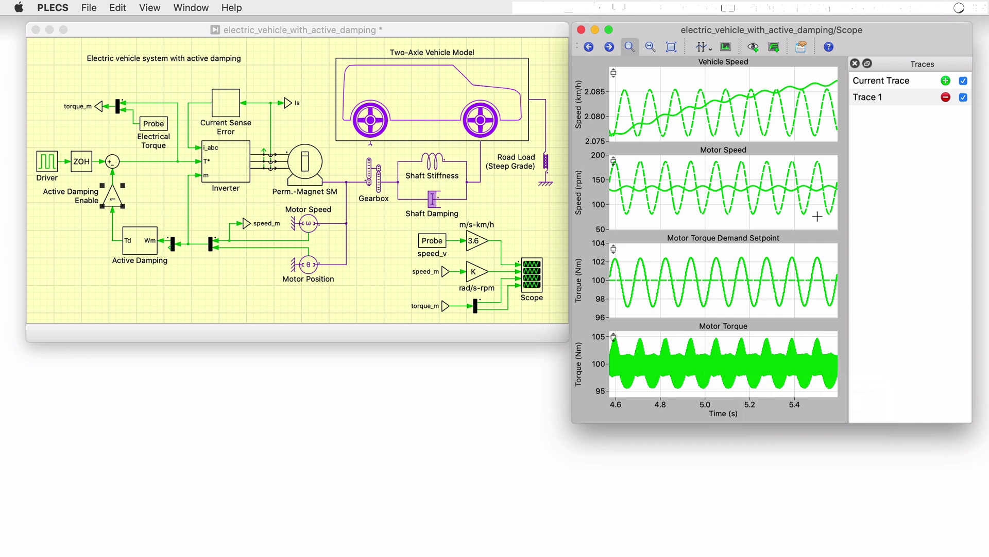